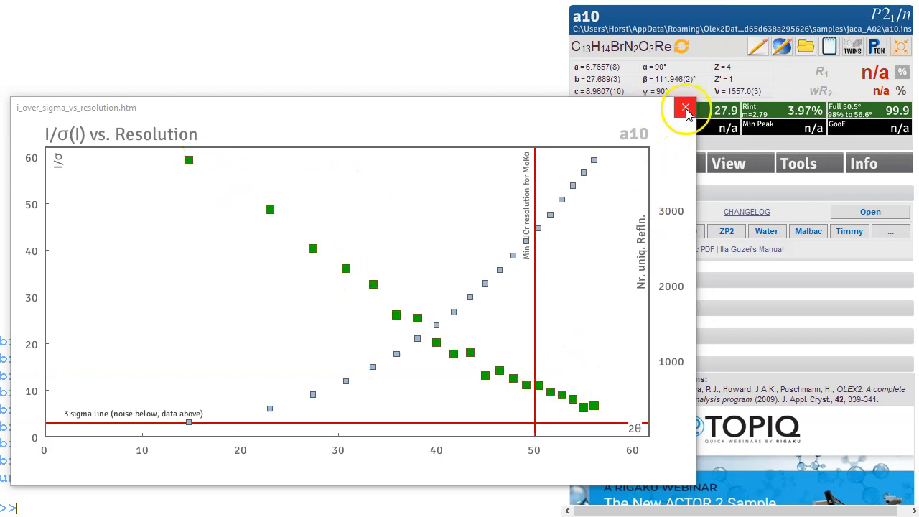
Check the I/σ(I) vs. Resolution and Rmerge vs resolution plots of dataset a10, and close both
click(685, 107)
click(772, 112)
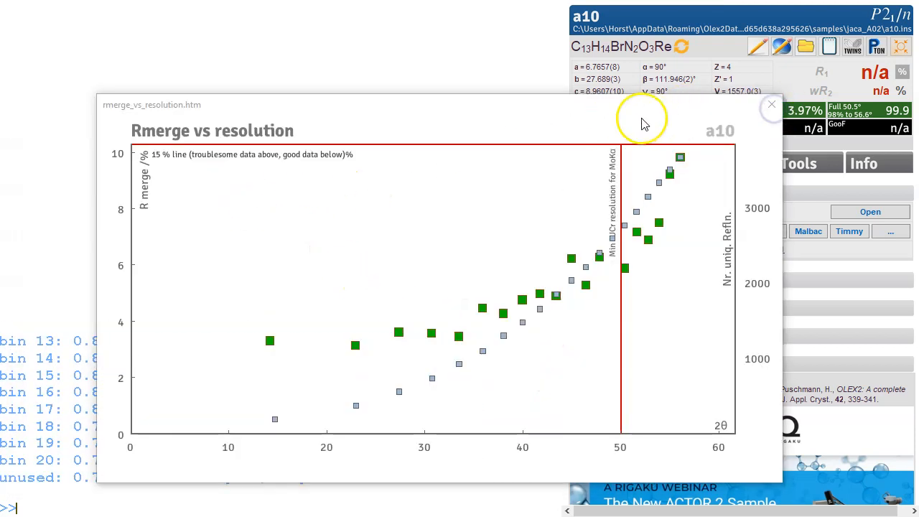
click(772, 105)
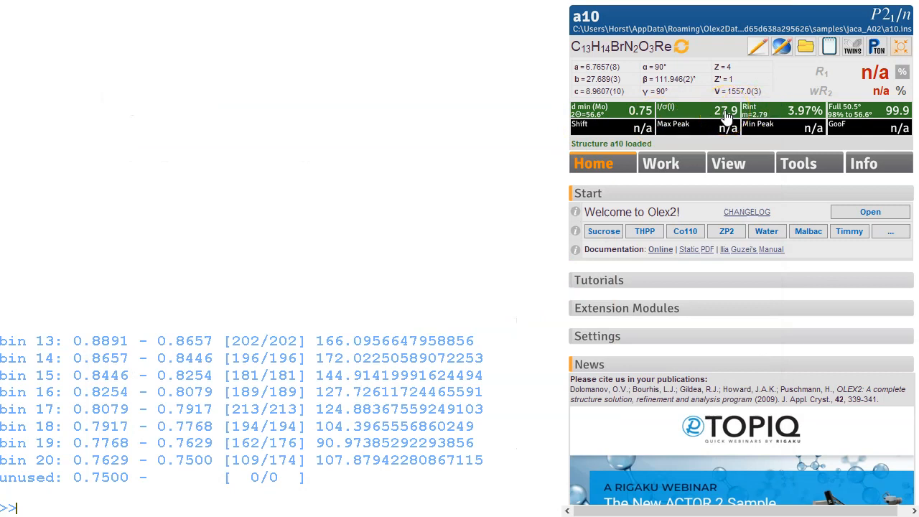
Solve the a10 structure with olex2.solve, using Charge Flipping in space group P21/n
click(670, 176)
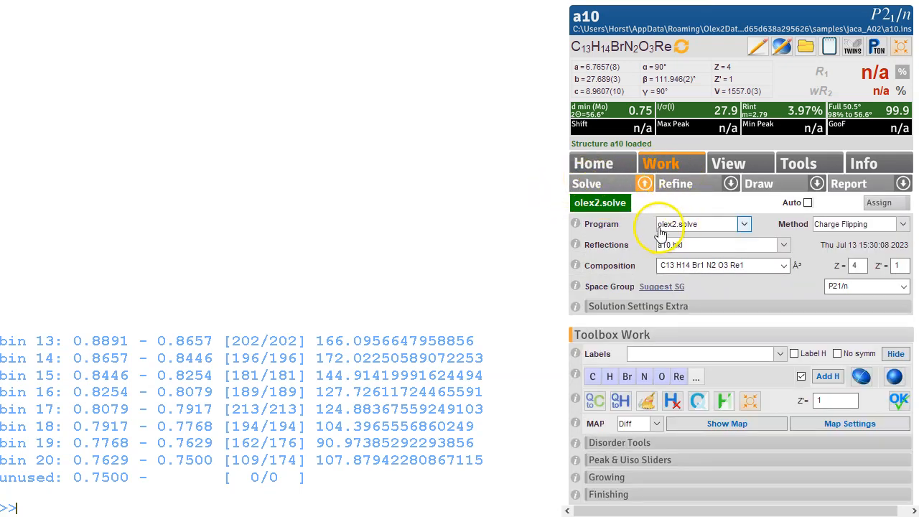
click(595, 185)
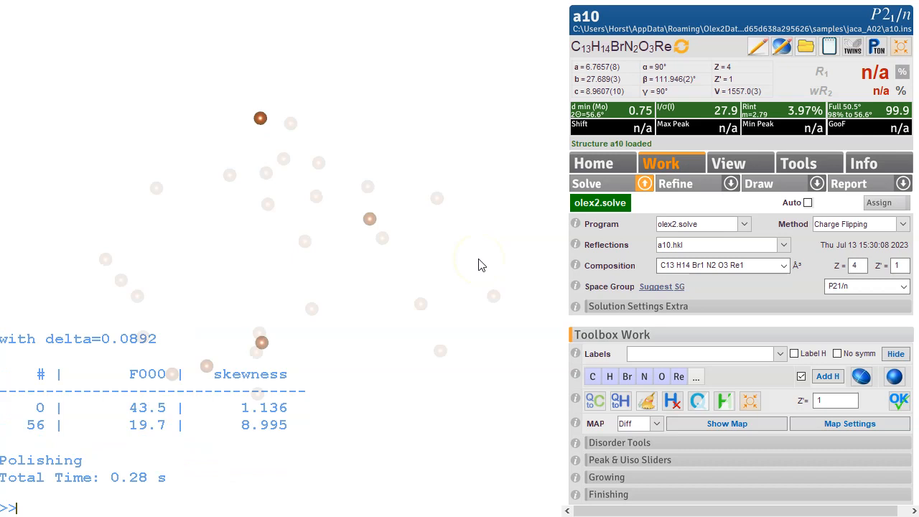
click(901, 47)
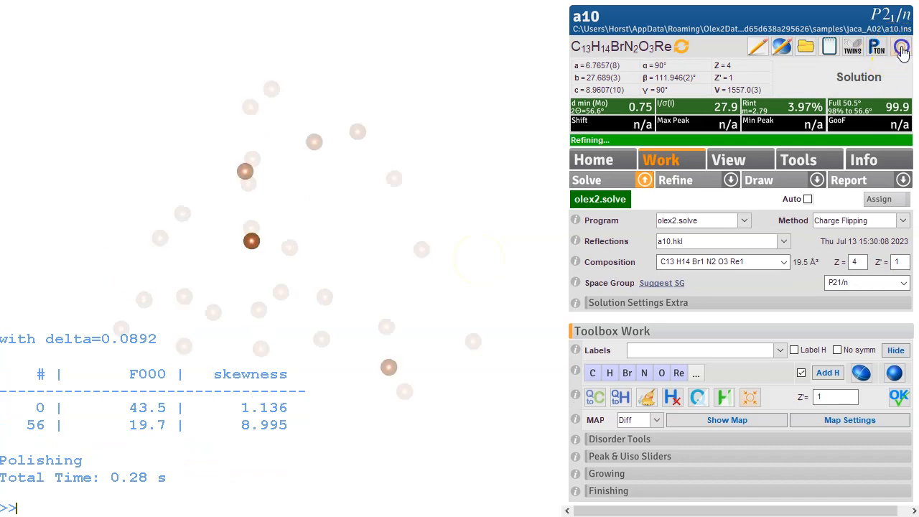
Assign rhenium (Re) to the strongest Q peak near the centre of the solution
drag(364, 224, 247, 321)
click(278, 227)
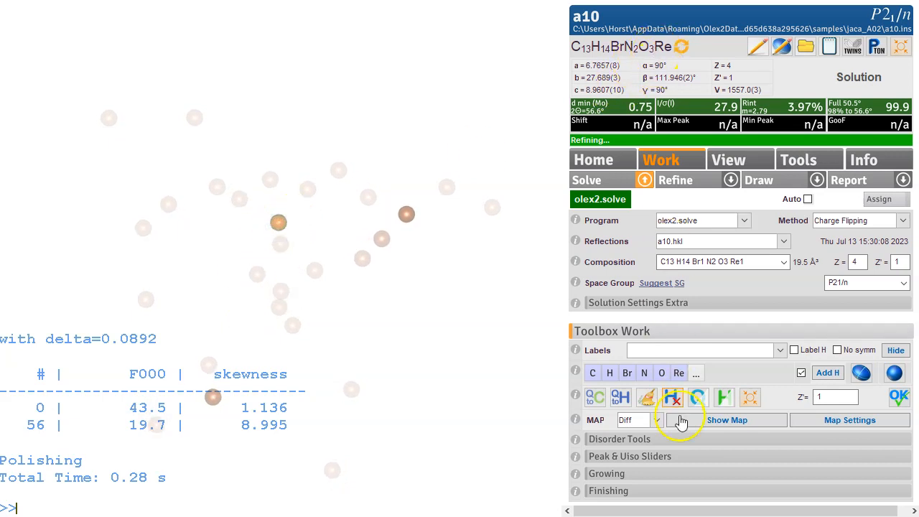
click(680, 379)
Assign bromine (Br) to the second-strongest Q peak next to the rhenium atom
drag(417, 226, 410, 310)
click(406, 228)
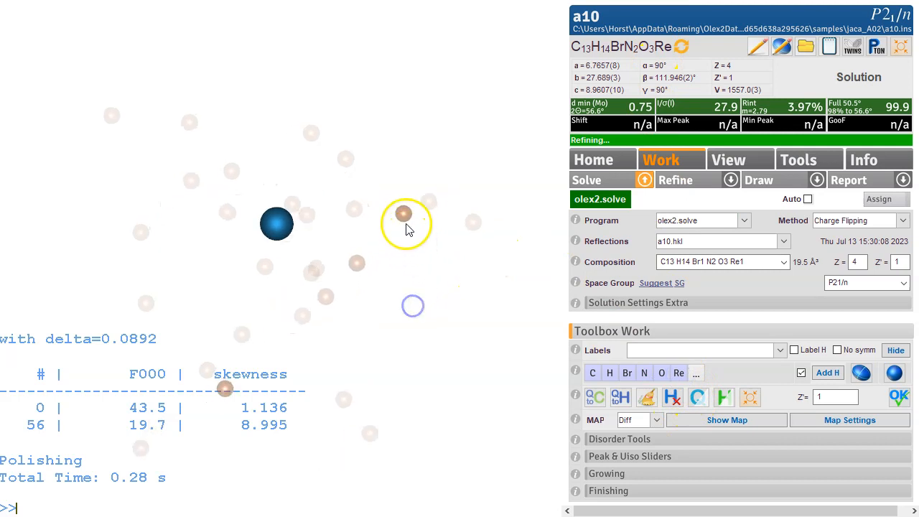
click(627, 372)
drag(415, 374, 450, 323)
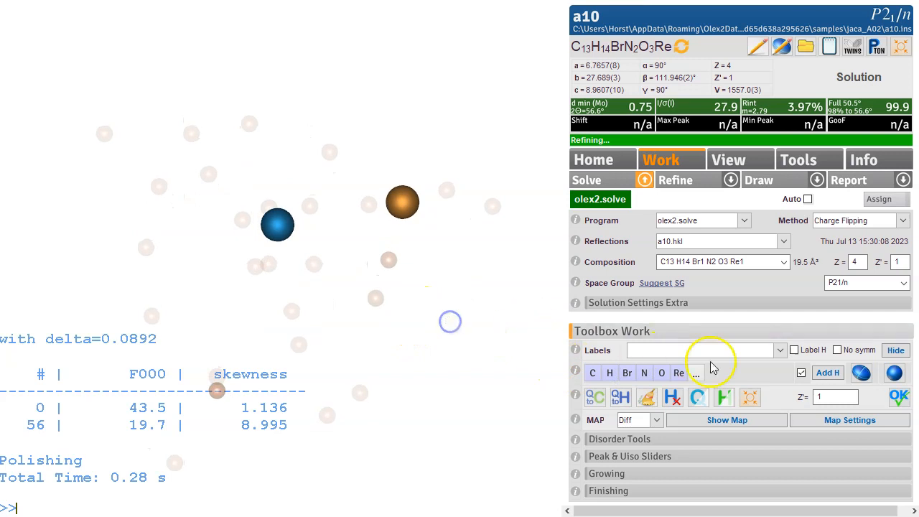
Refine the Re and Br model with olex2.refine, using the G-N method and 4 cycles
click(700, 400)
drag(405, 300, 389, 386)
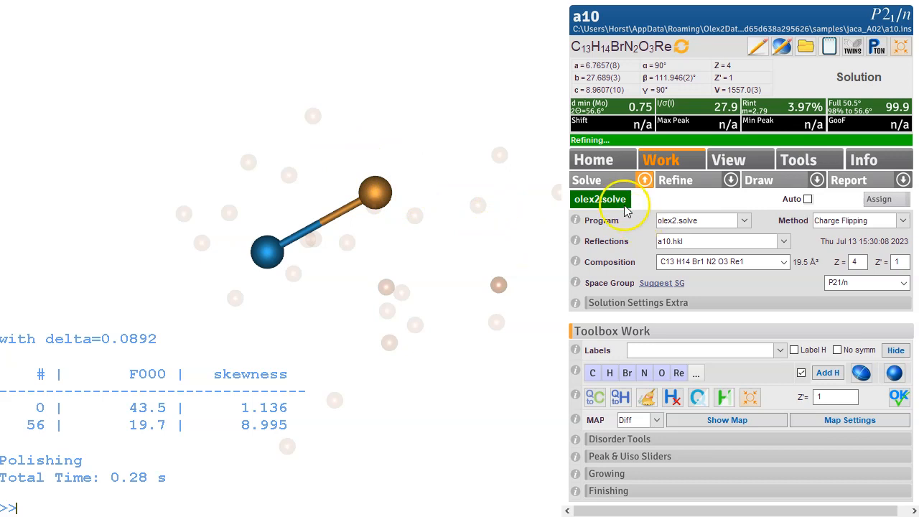
click(730, 180)
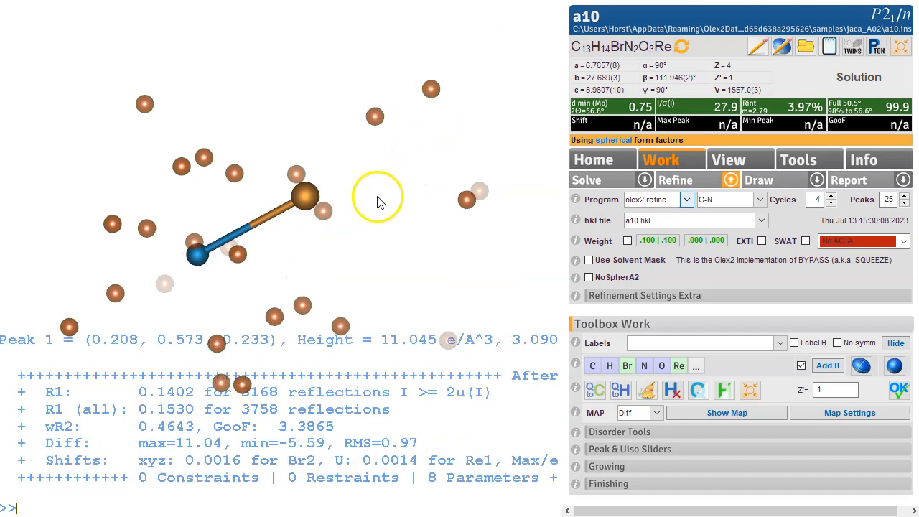
Display the Q peaks with their bonds to reveal the ligand framework around the rhenium atom
drag(352, 128, 302, 185)
key(ctrl+q)
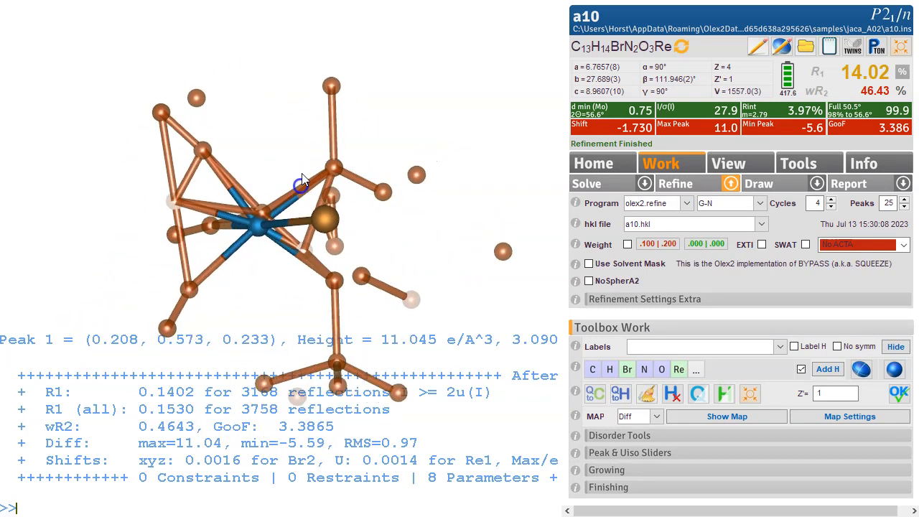
drag(388, 174, 464, 185)
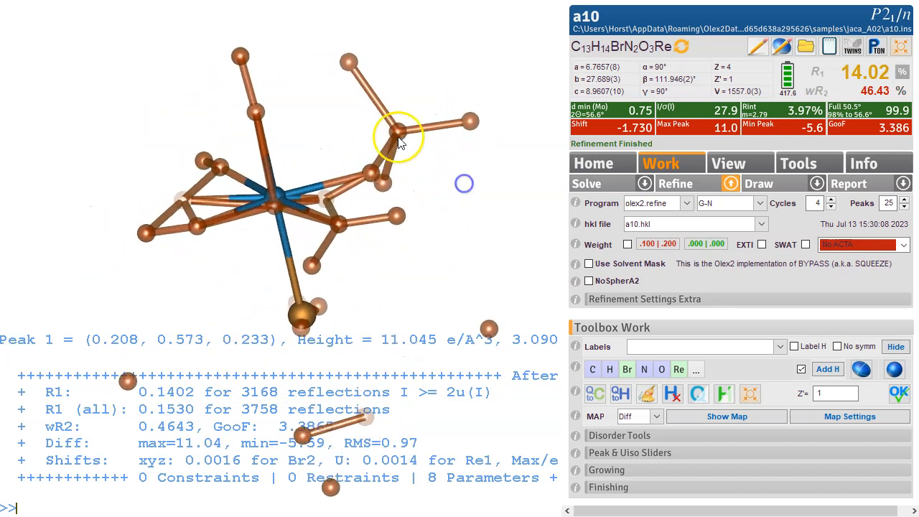
Delete the stray Q peaks Q25, Q24, Q22, Q23 and Q19 that do not belong to the molecule
drag(269, 49, 259, 72)
drag(179, 191, 440, 105)
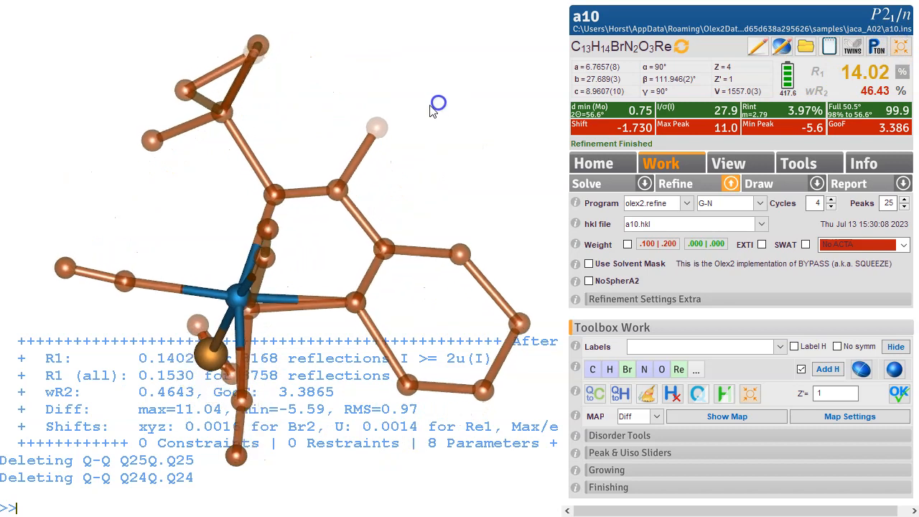
drag(372, 130, 293, 69)
key(Delete)
drag(370, 128, 433, 119)
click(248, 292)
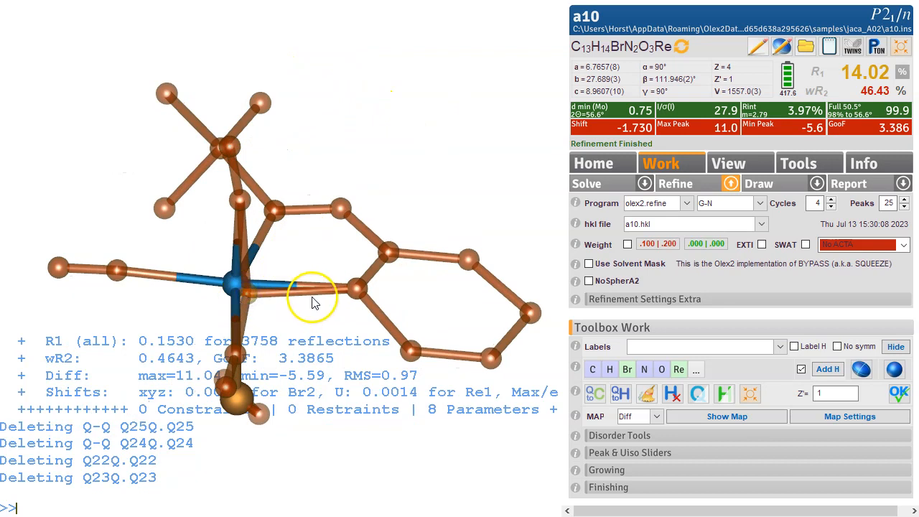
key(Delete)
Convert all remaining Q peaks to carbon atoms and refine the model
drag(366, 310, 403, 188)
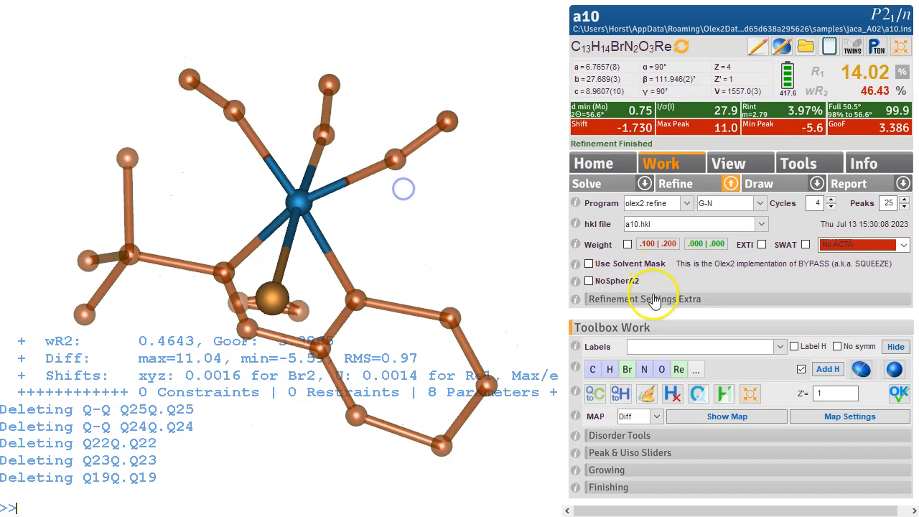
click(596, 395)
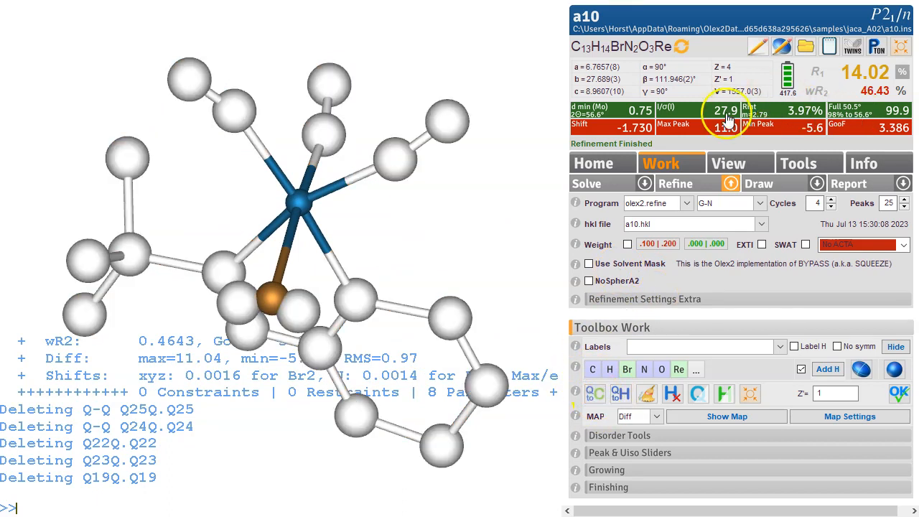
click(675, 192)
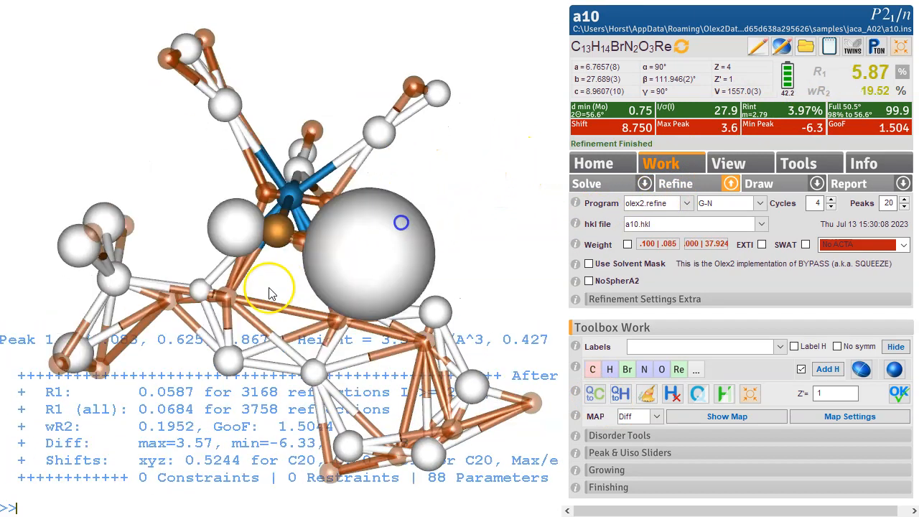
Delete the two oversized carbon atoms C21 and C20 beside the bromine, and hide the Q peaks and their bonds
click(231, 235)
click(357, 248)
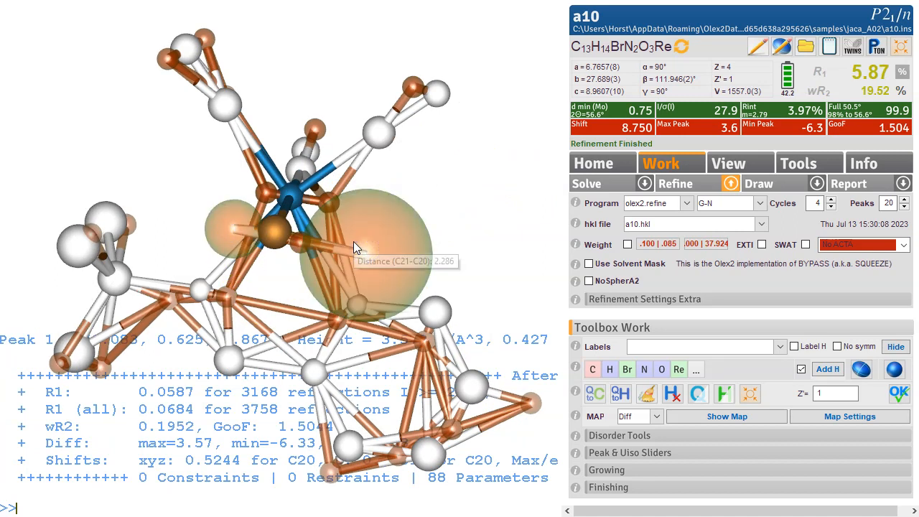
key(Delete)
drag(419, 147, 448, 159)
mouse_move(396, 128)
mouse_down()
mouse_move(358, 145)
mouse_move(395, 144)
mouse_up()
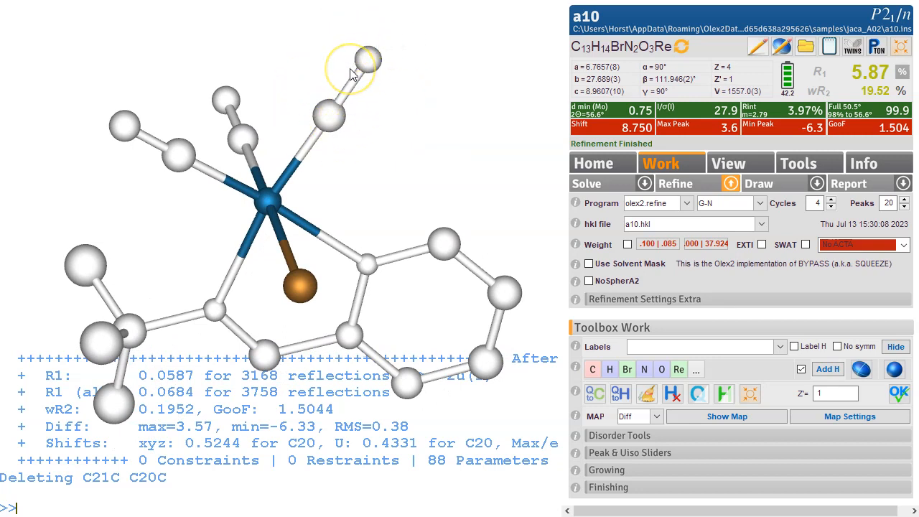
Change the terminal atoms of the three carbonyl ligands to oxygen and refine the model
click(372, 66)
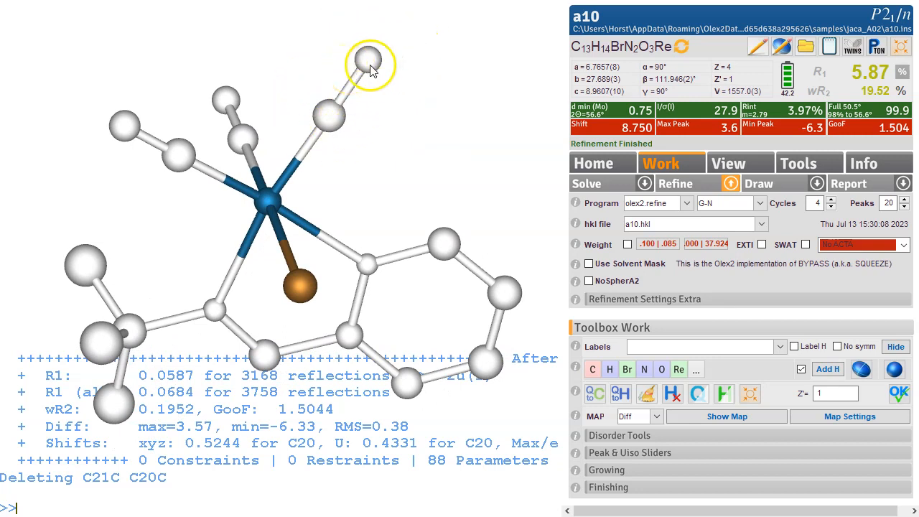
click(370, 66)
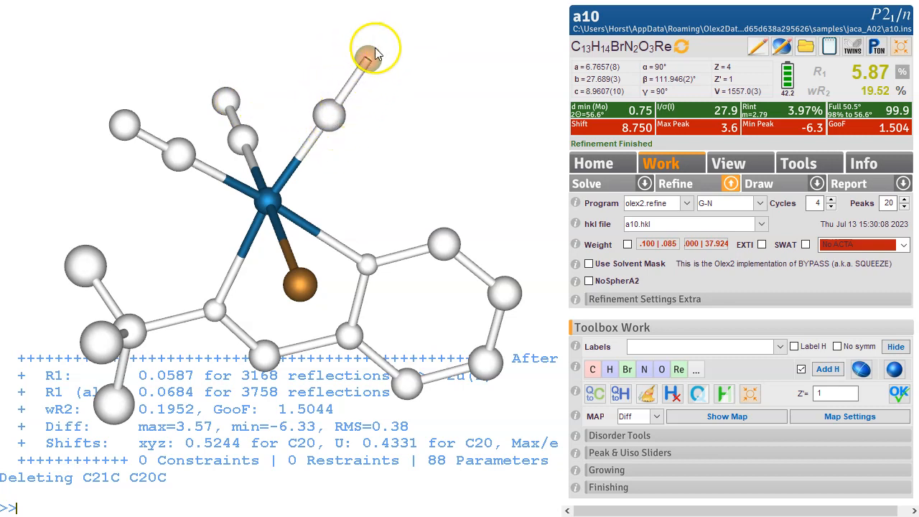
click(226, 100)
click(125, 124)
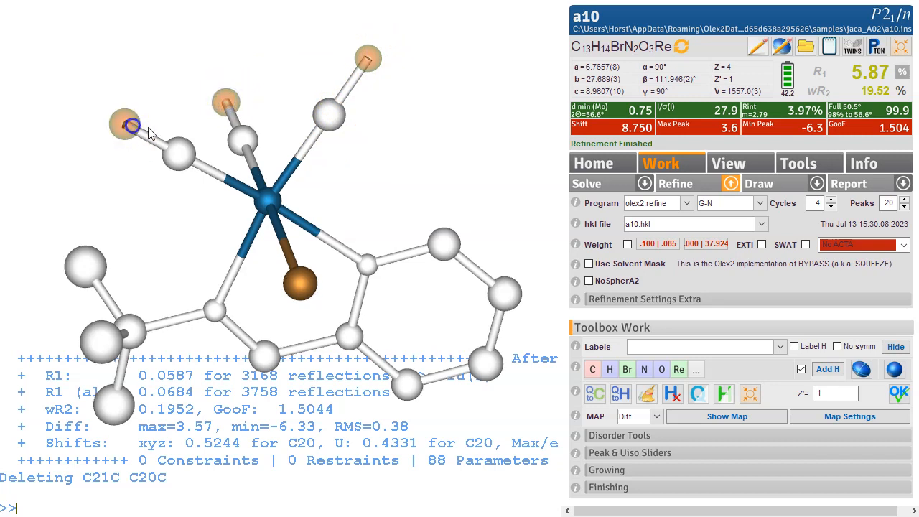
click(662, 370)
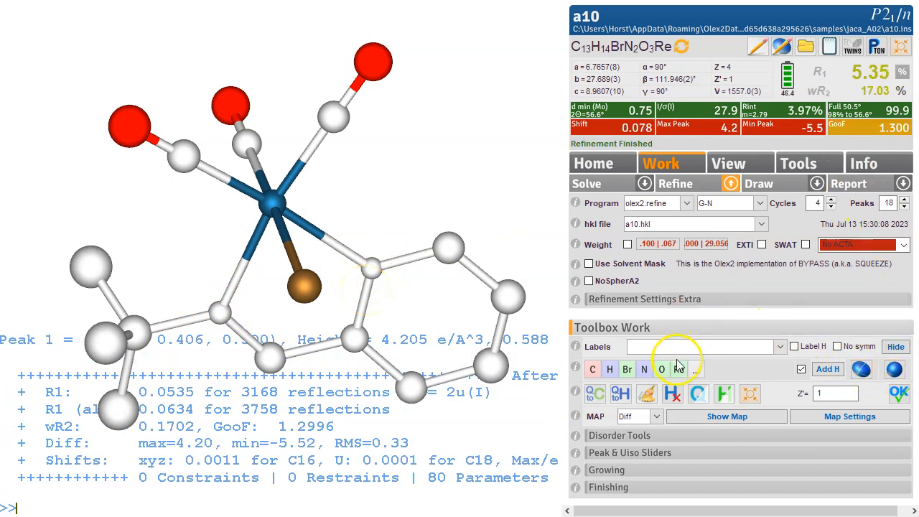
Make the rhenium and bromine atoms anisotropic and refine the model
click(274, 203)
click(308, 291)
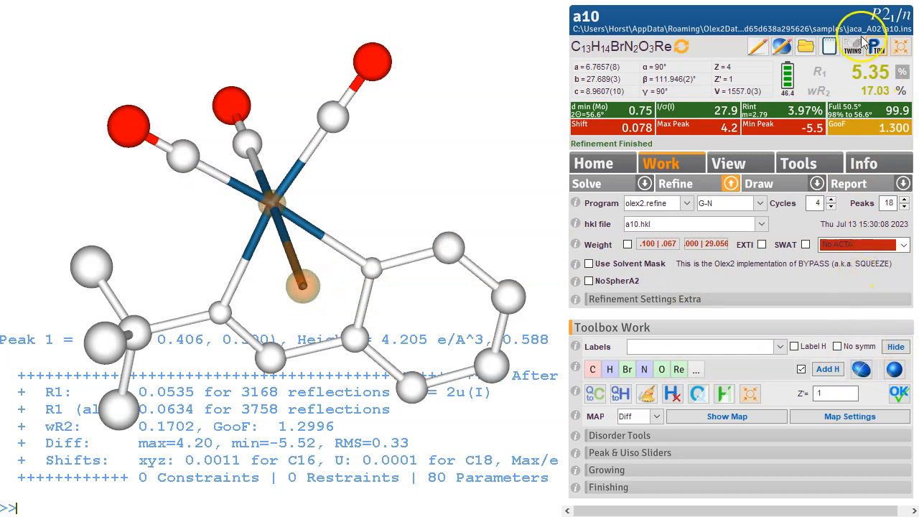
click(862, 370)
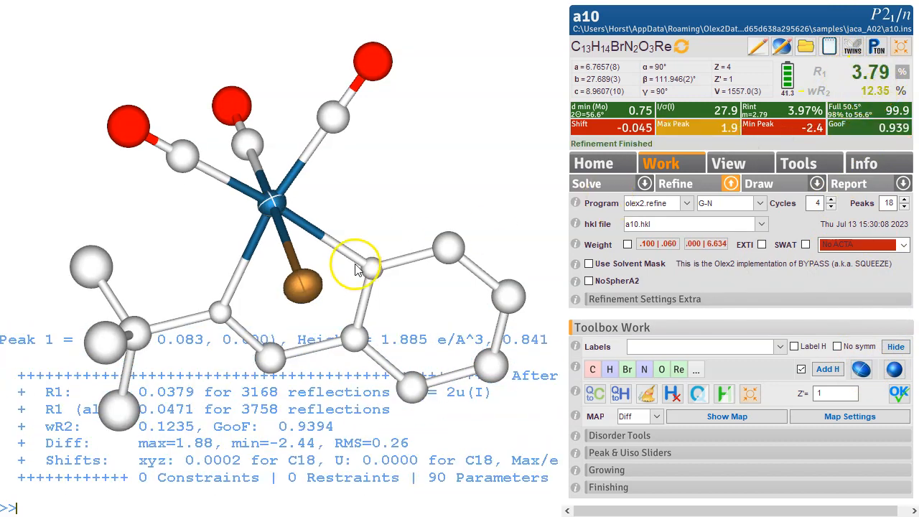
Show the Diff electron density map and examine the residual density around the rhenium atom and its coordinated ring atoms
mouse_move(403, 211)
mouse_down()
mouse_move(405, 203)
mouse_move(413, 210)
mouse_up()
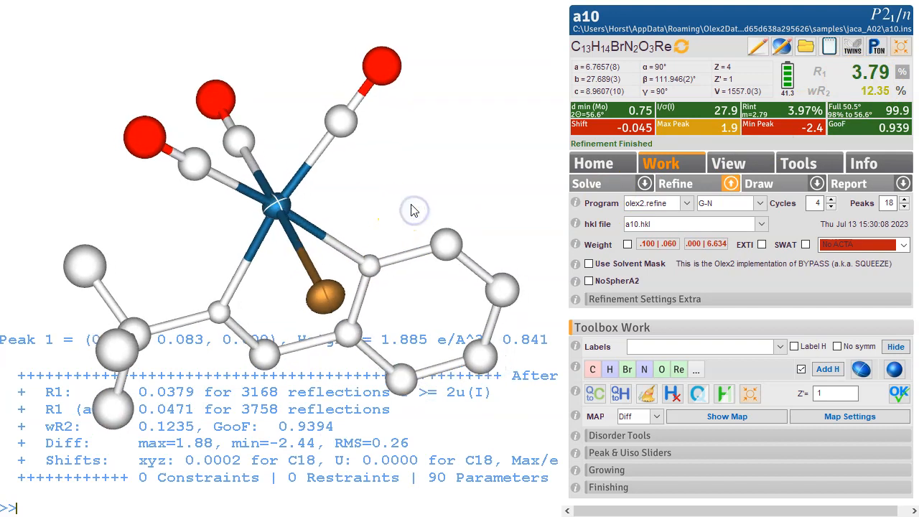
click(721, 420)
click(728, 418)
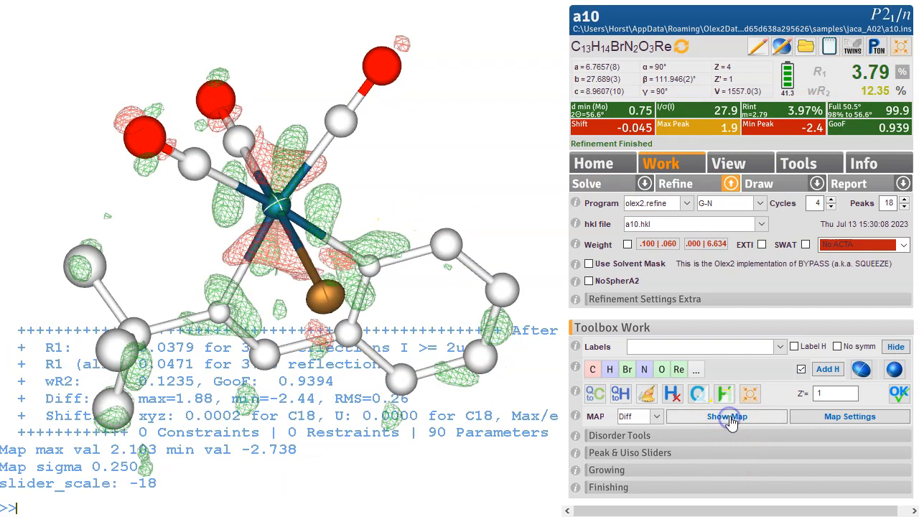
drag(386, 178, 410, 119)
drag(352, 193, 378, 162)
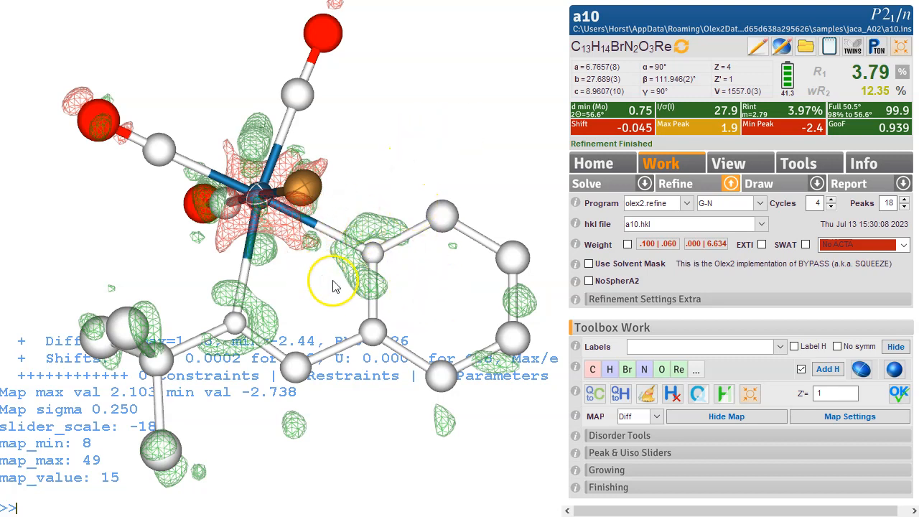
Change the two carbon atoms of the chelating ligand bonded to rhenium to nitrogen
click(235, 325)
click(370, 253)
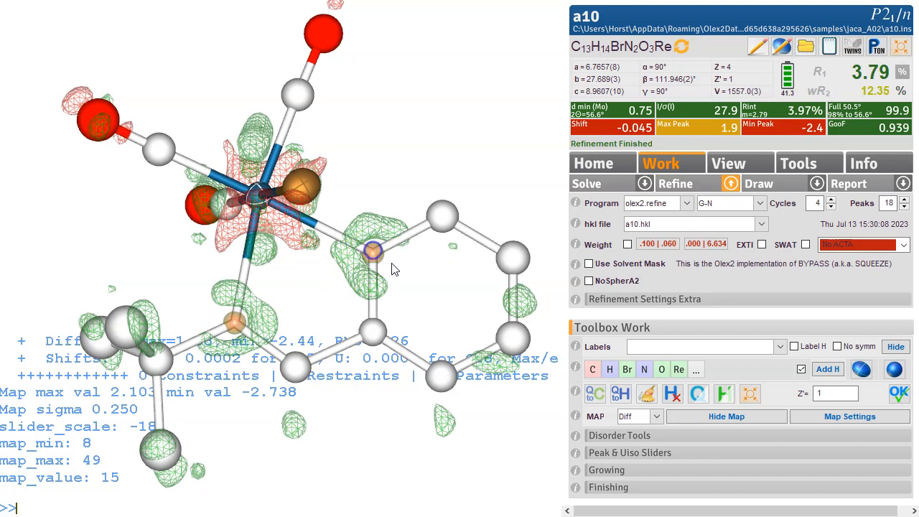
click(645, 372)
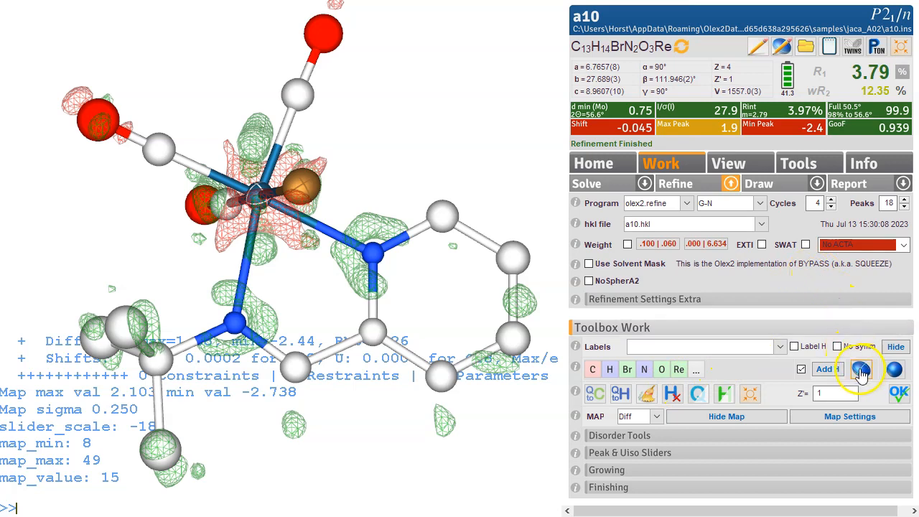
Refine all non-hydrogen atoms anisotropically, then add the hydrogen atoms and refine again
click(828, 406)
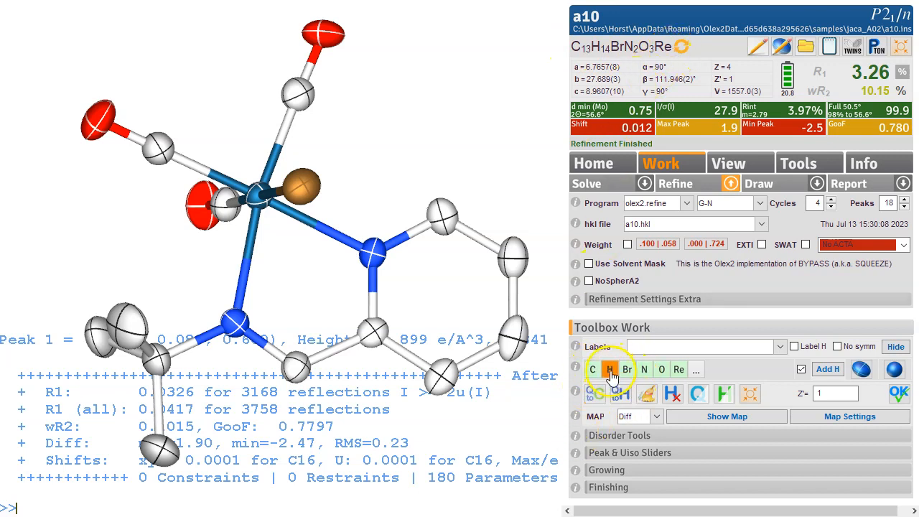
click(826, 371)
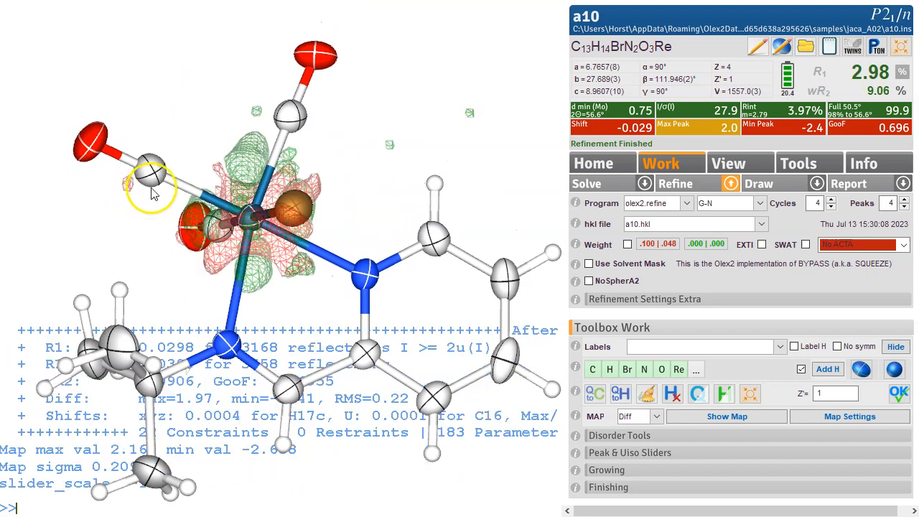
Enable the weighting scheme update and run the 4-cycle refinement twice
drag(151, 190, 154, 130)
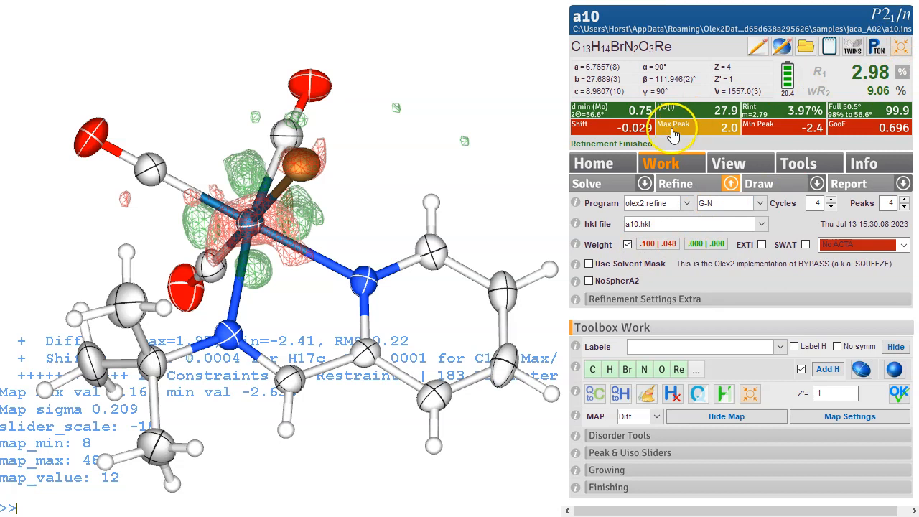
click(683, 183)
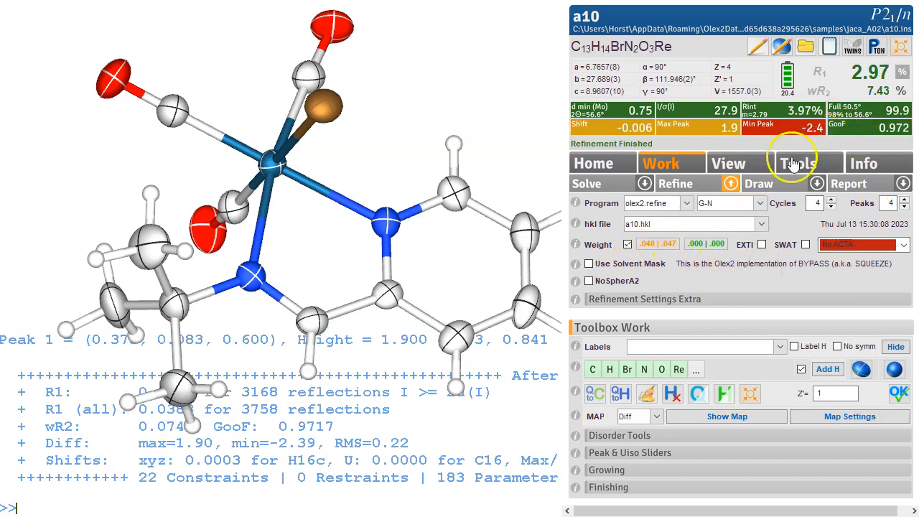
click(678, 184)
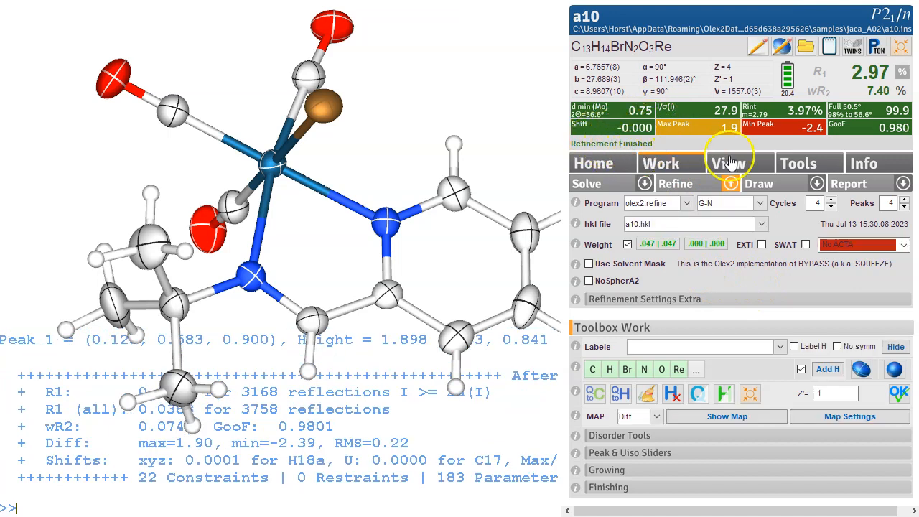
Set the refinement to 11 cycles and refine, then switch on ACTA output and refine again
click(832, 200)
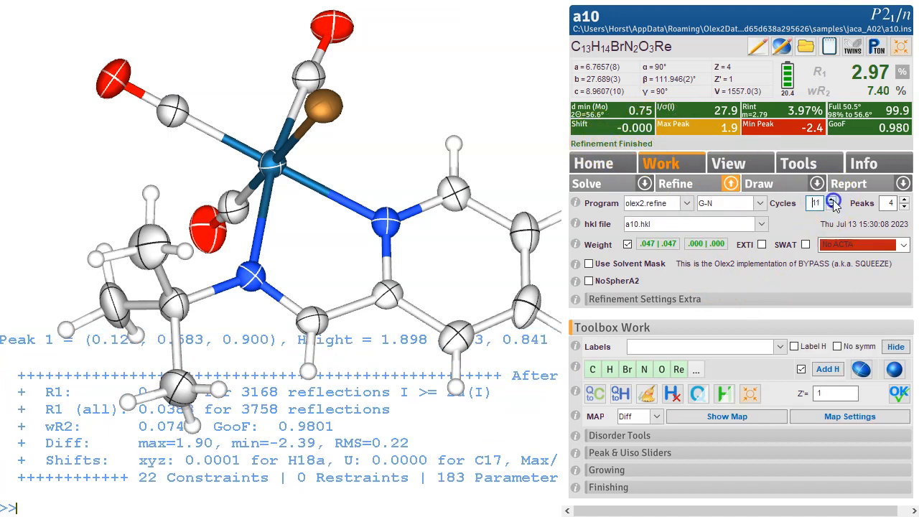
click(689, 185)
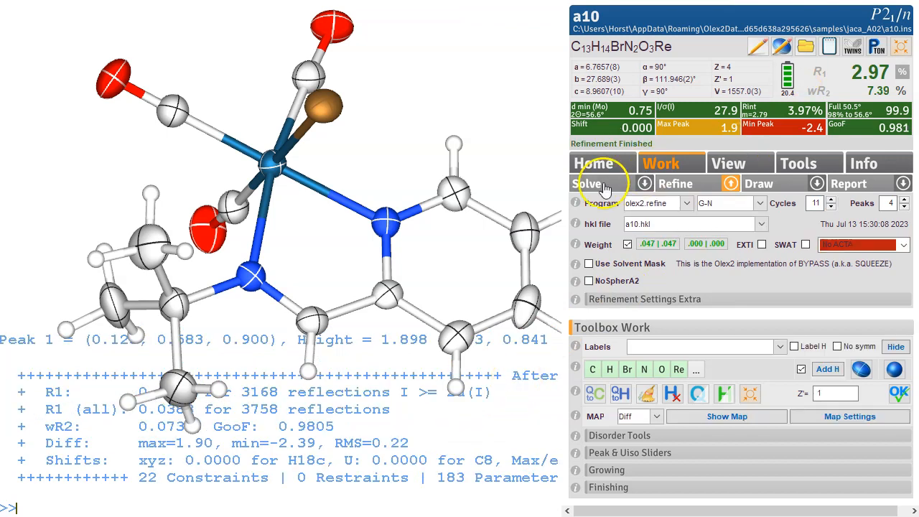
click(906, 245)
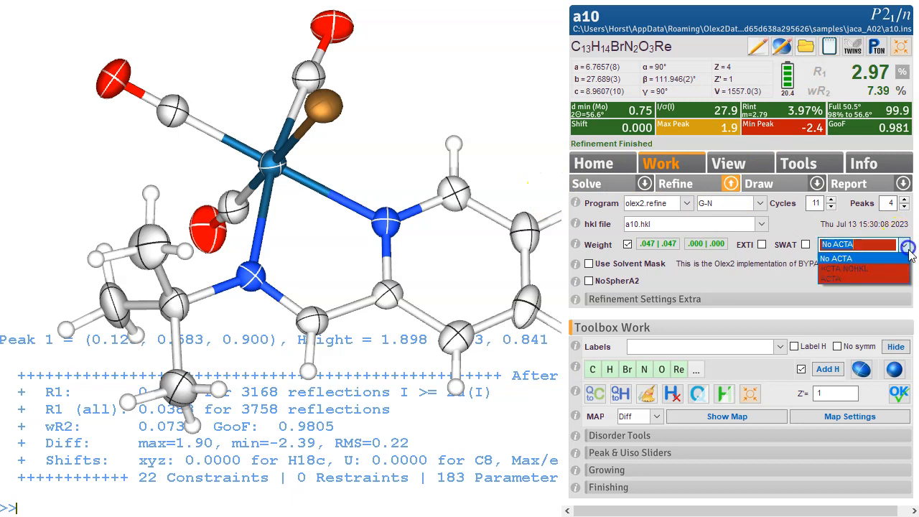
click(867, 280)
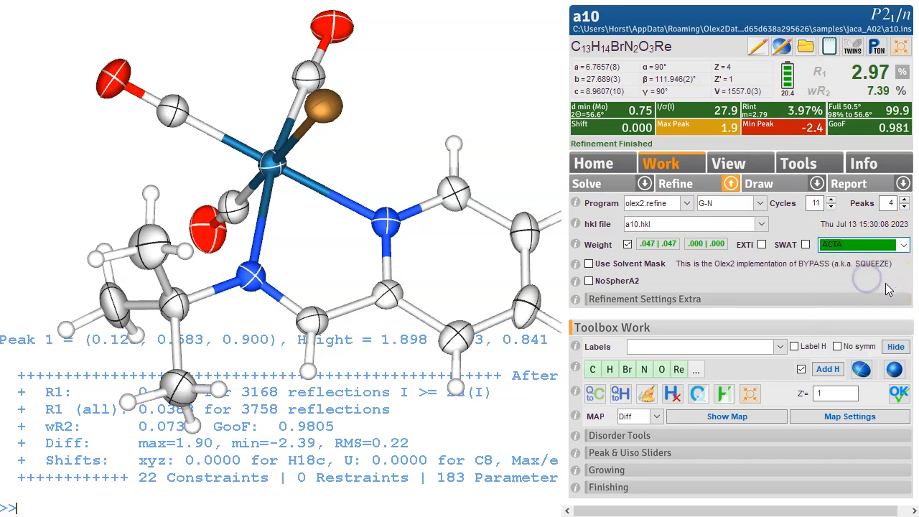
click(683, 184)
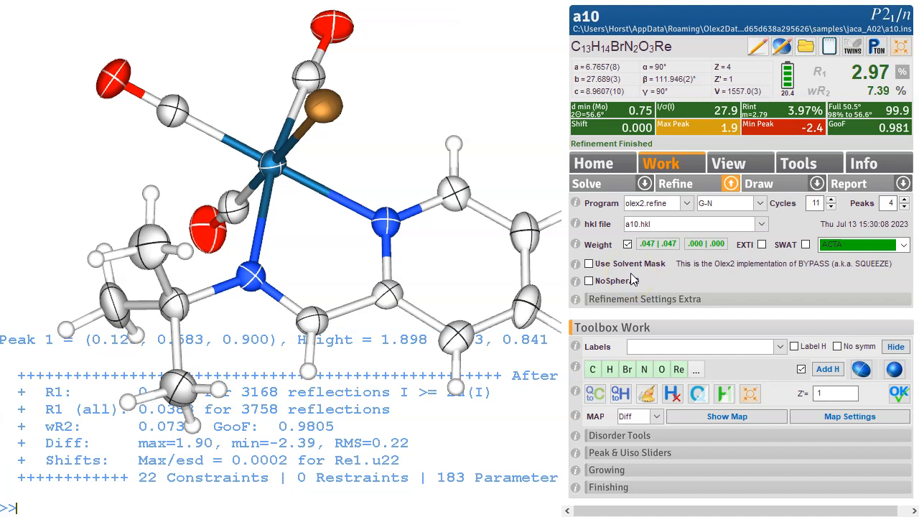
Review the CifPlus report for a10, including the cell information, crystal size and absorption coefficient entries
click(675, 327)
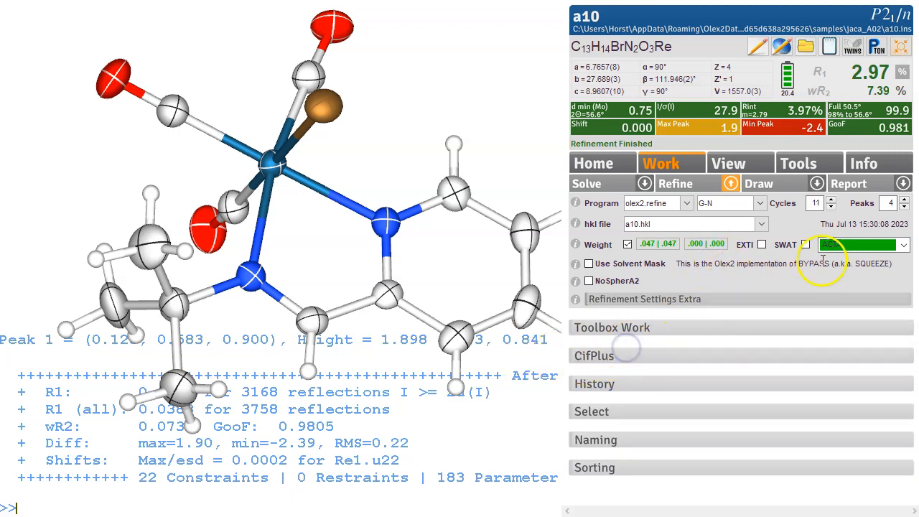
click(742, 359)
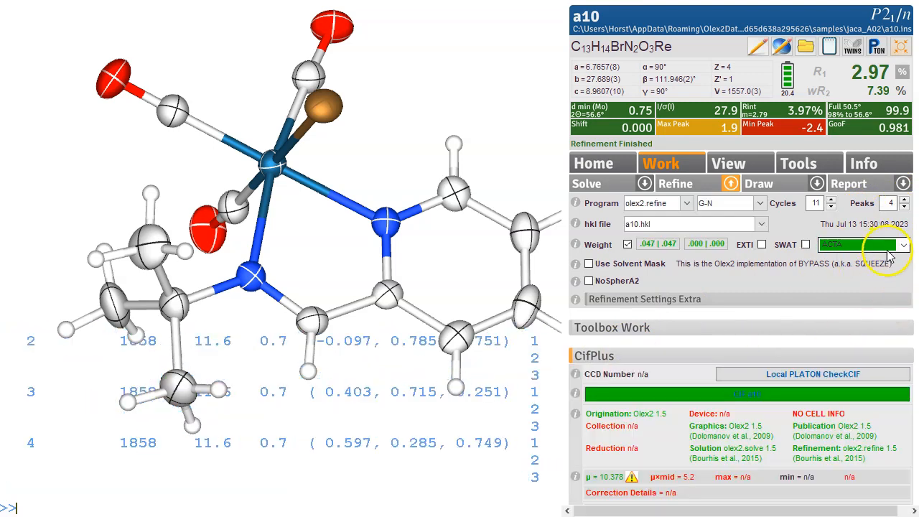
scroll(872, 253, down, 6)
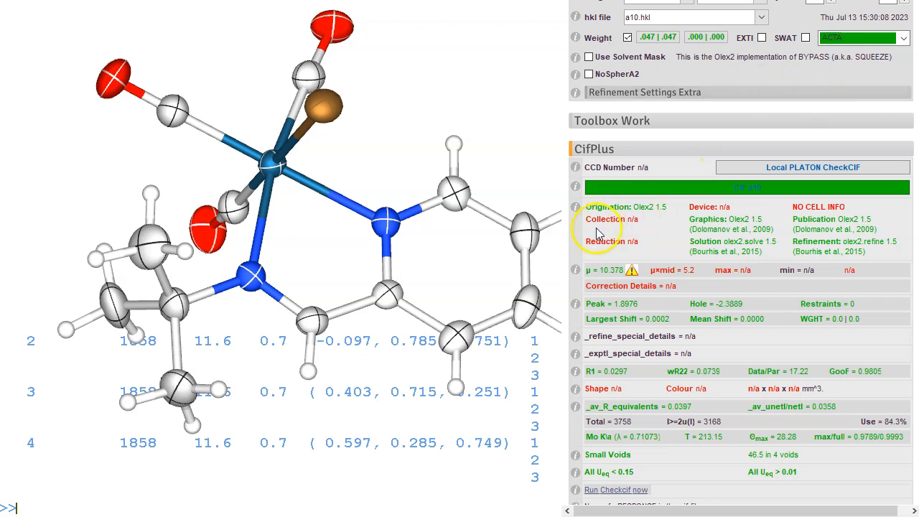
drag(587, 224, 845, 207)
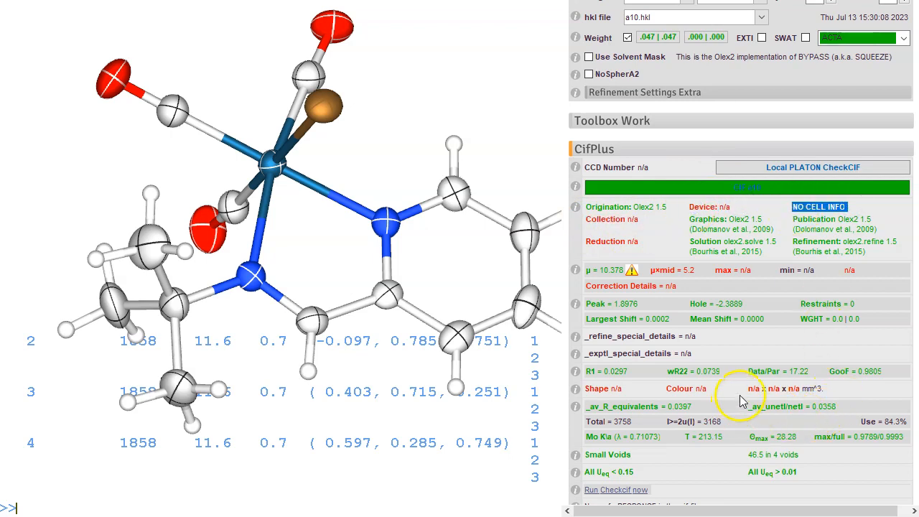
drag(747, 389, 819, 389)
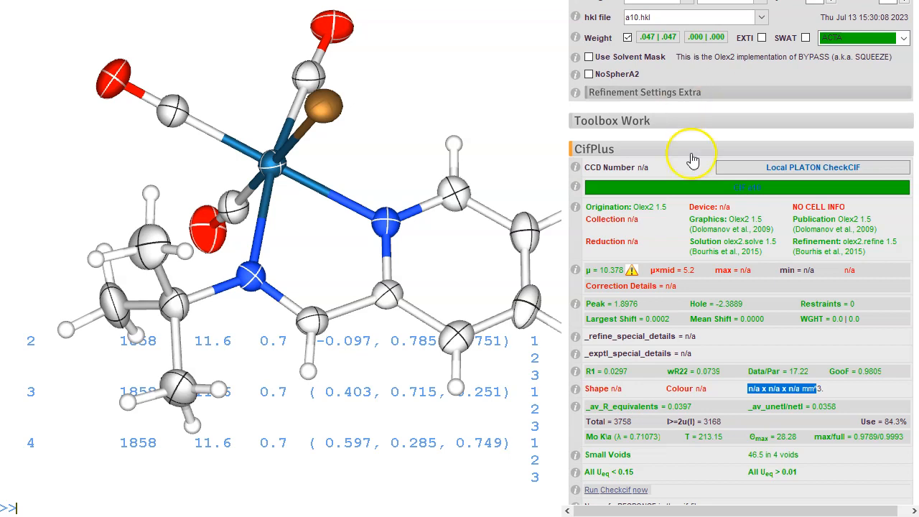
drag(586, 270, 611, 266)
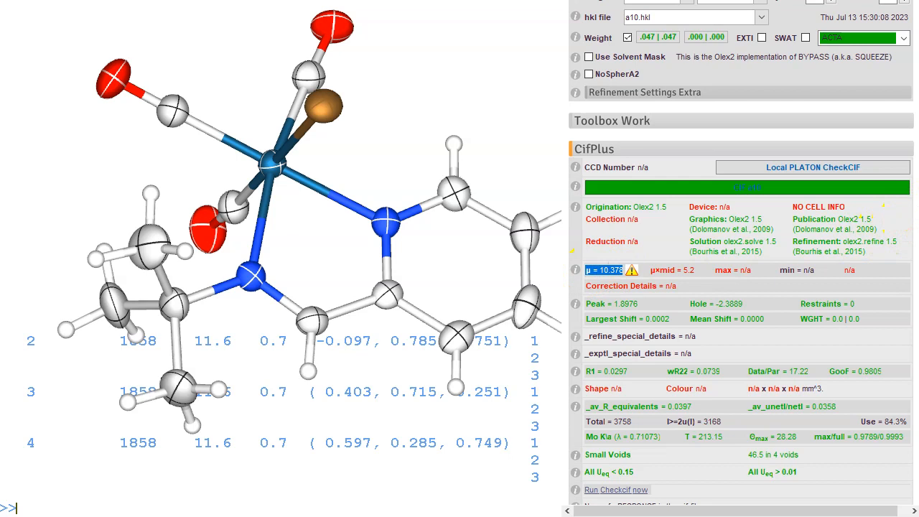
View the Fobs vs Fcalc plot for a10 and close it
scroll(898, 201, up, 5)
click(899, 76)
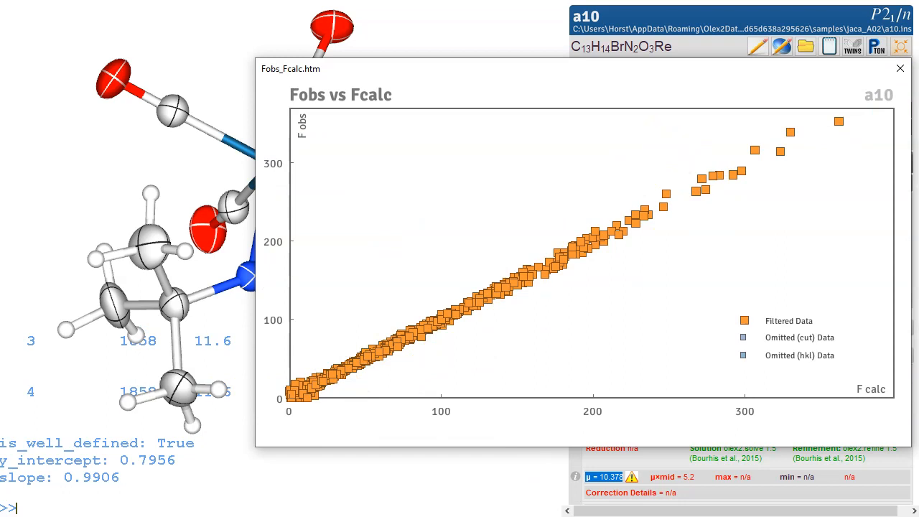
click(900, 68)
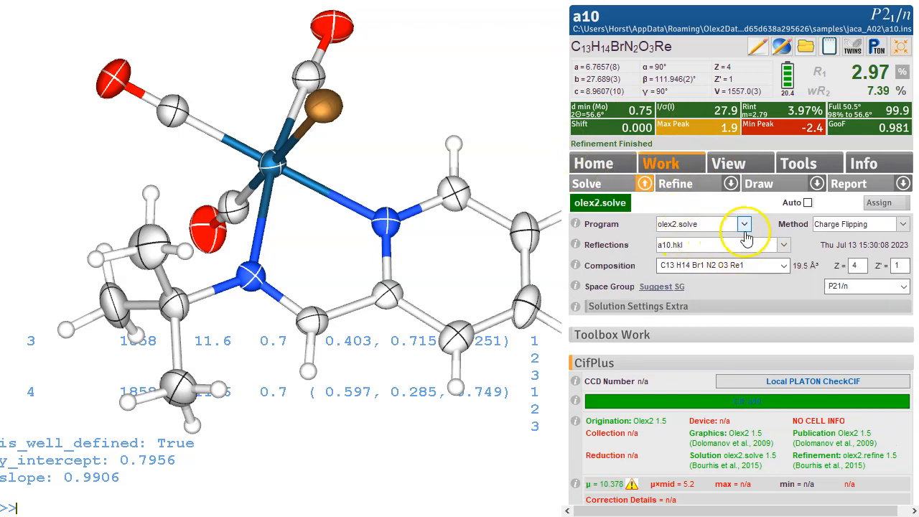
Solve the a10 structure again using ShelXT with Intrinsic Phasing in space group P21/n
click(745, 226)
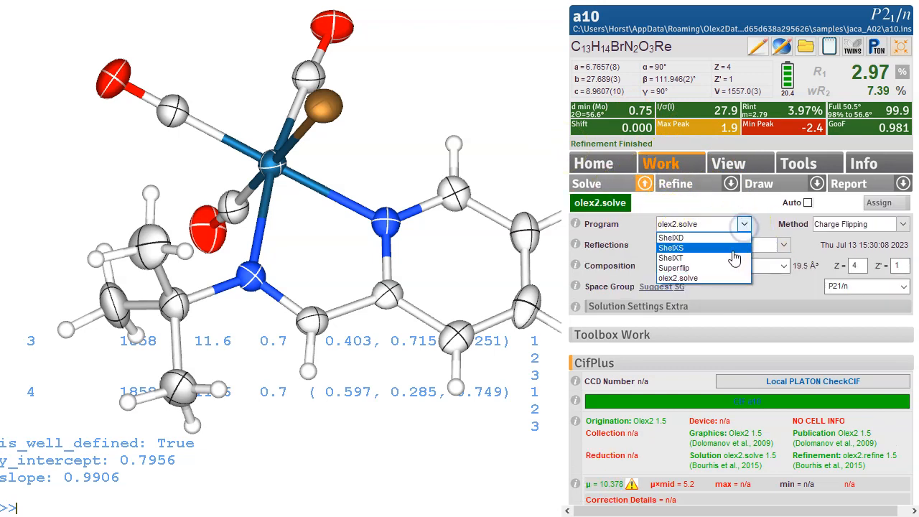
click(726, 250)
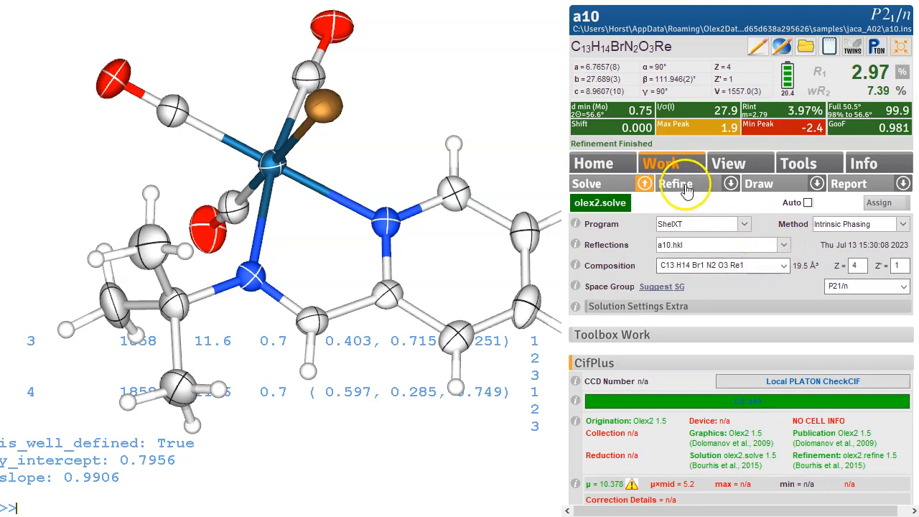
click(598, 185)
drag(491, 198, 488, 168)
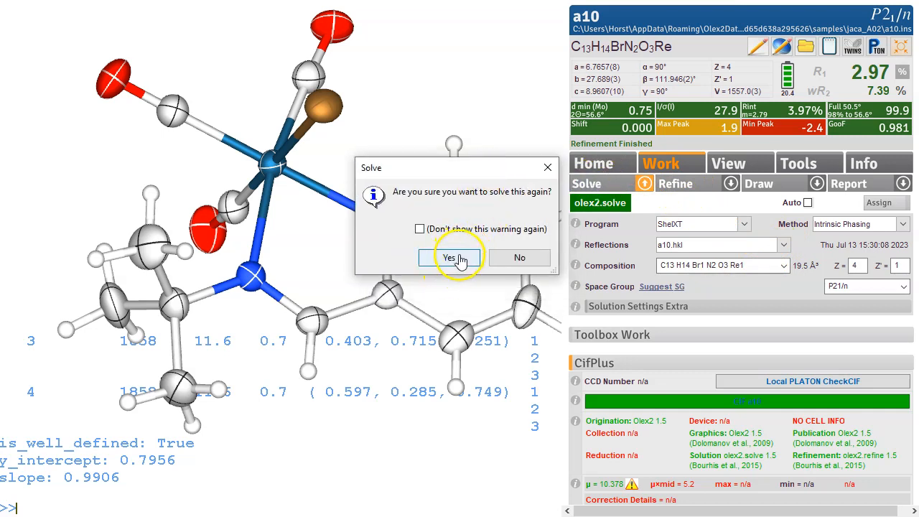
click(451, 258)
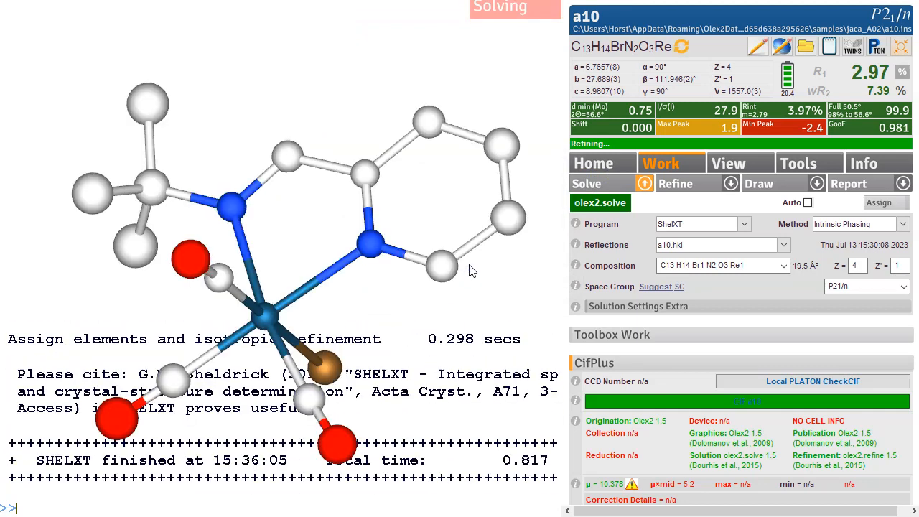
Refine the new solution's non-hydrogen atoms anisotropically, then add the hydrogen atoms and refine
click(730, 180)
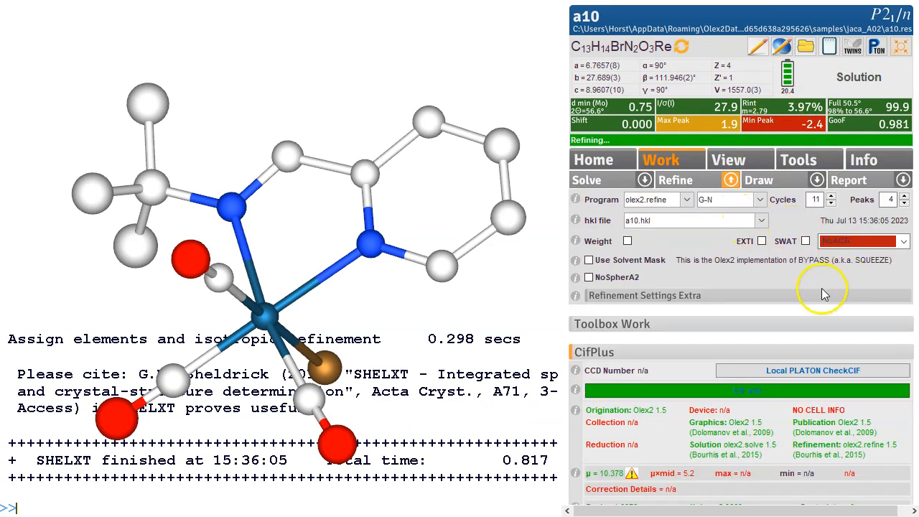
click(749, 325)
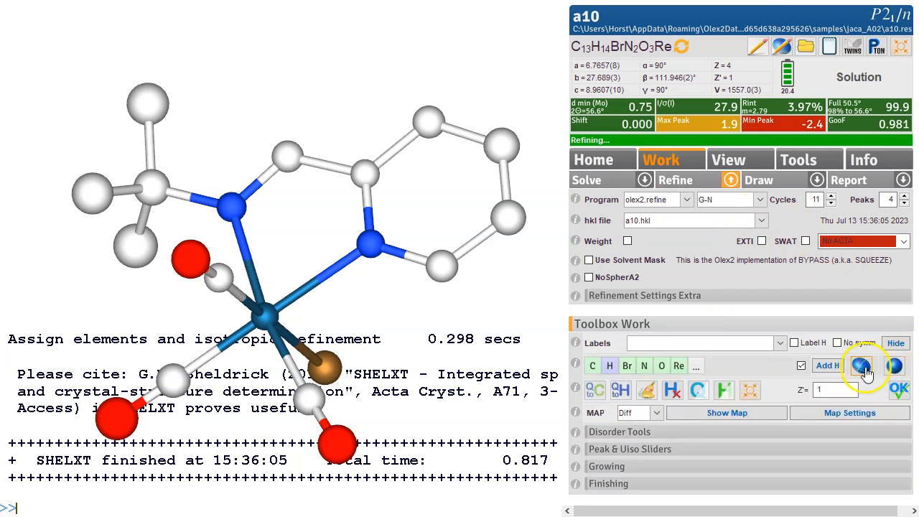
click(865, 381)
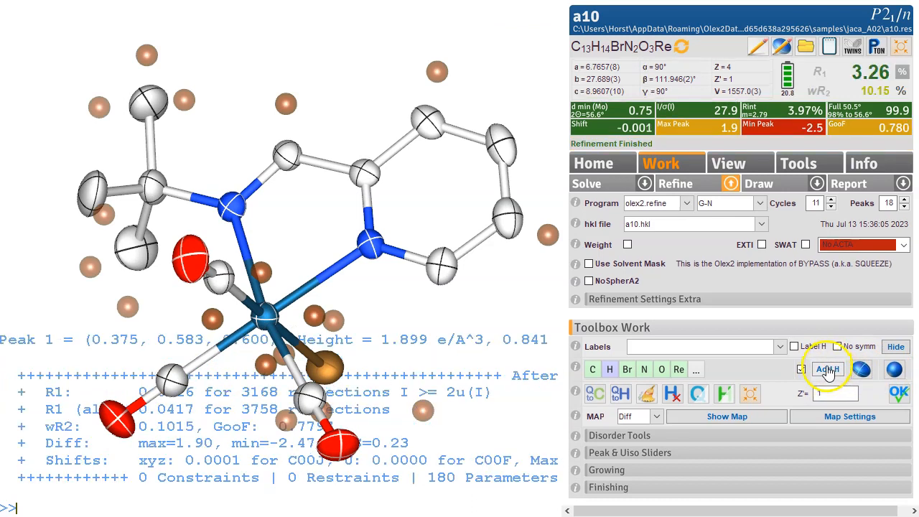
click(828, 370)
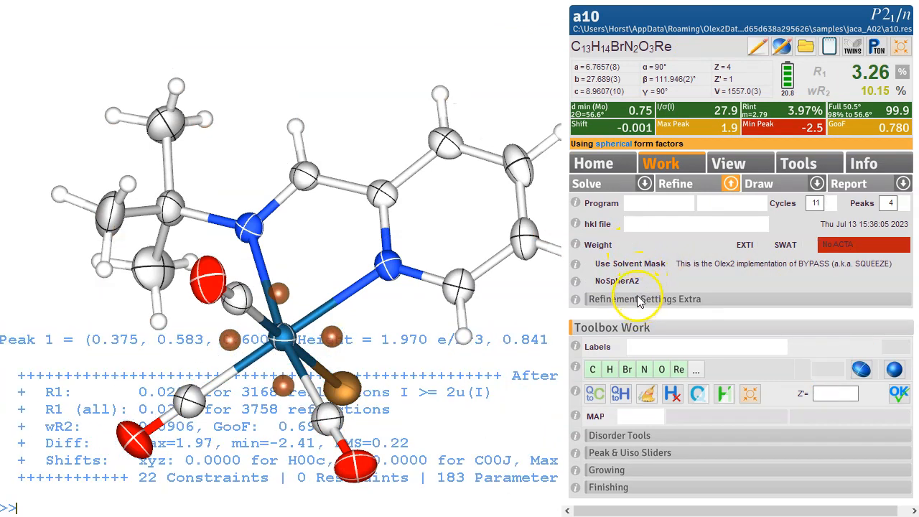
Enable the weighting scheme update and refine, then switch on ACTA output and refine again with 11 cycles
click(629, 246)
click(678, 184)
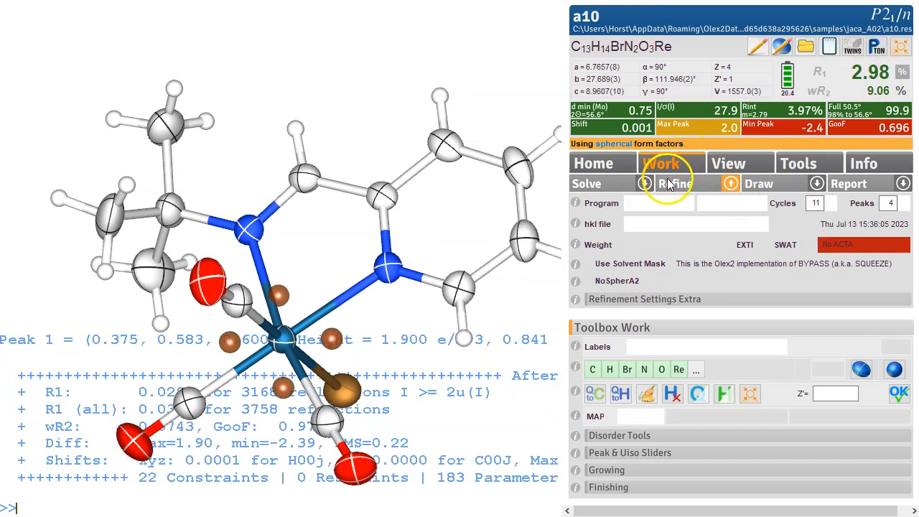
click(902, 245)
click(876, 279)
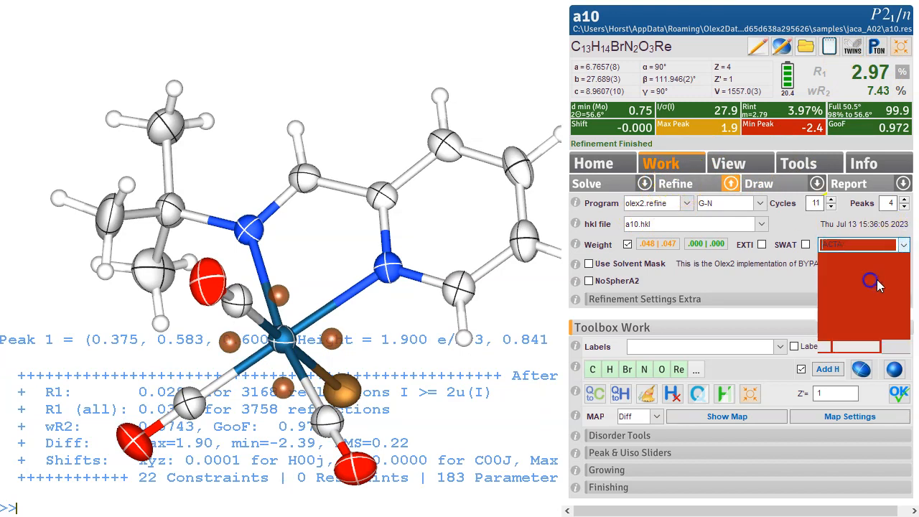
click(677, 185)
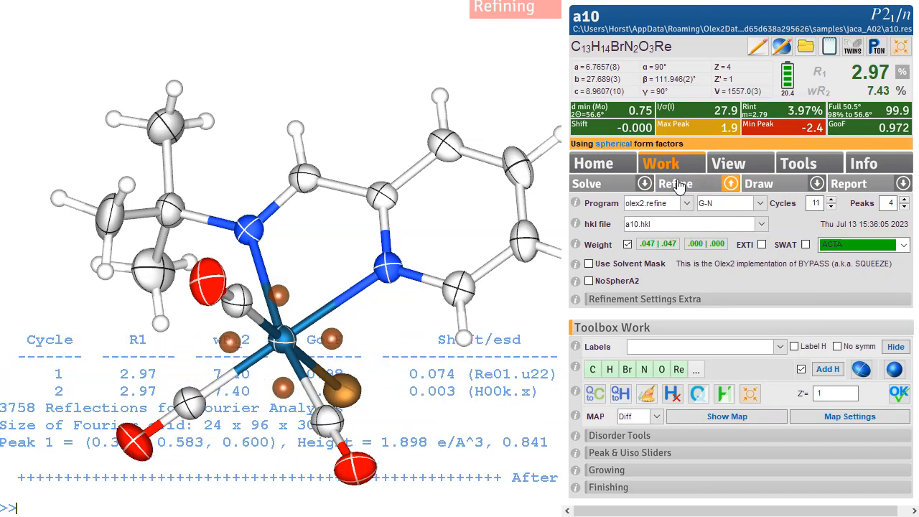